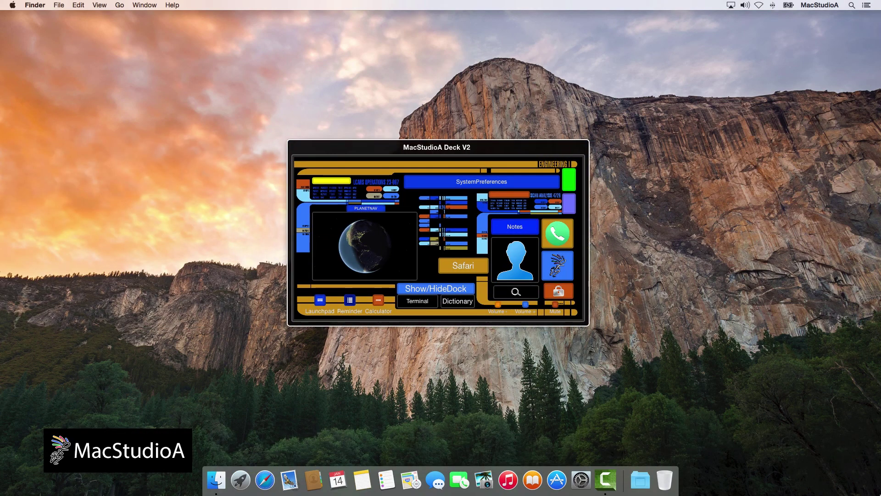
Try the finished custom panel's volume controls and launch Maps, Calculator, Terminal, System Preferences and Reminders from it
left_click(525, 304)
left_click(498, 305)
left_click(381, 254)
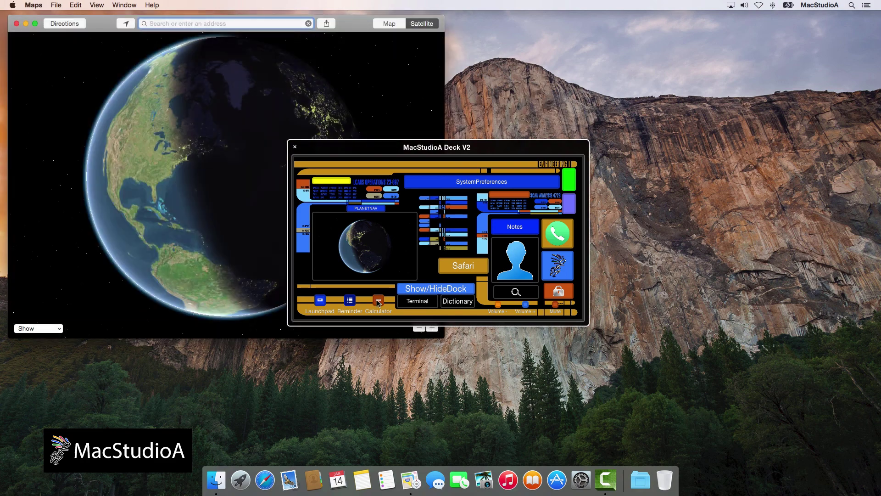
left_click(378, 300)
left_click(417, 299)
left_click(473, 182)
left_click(348, 304)
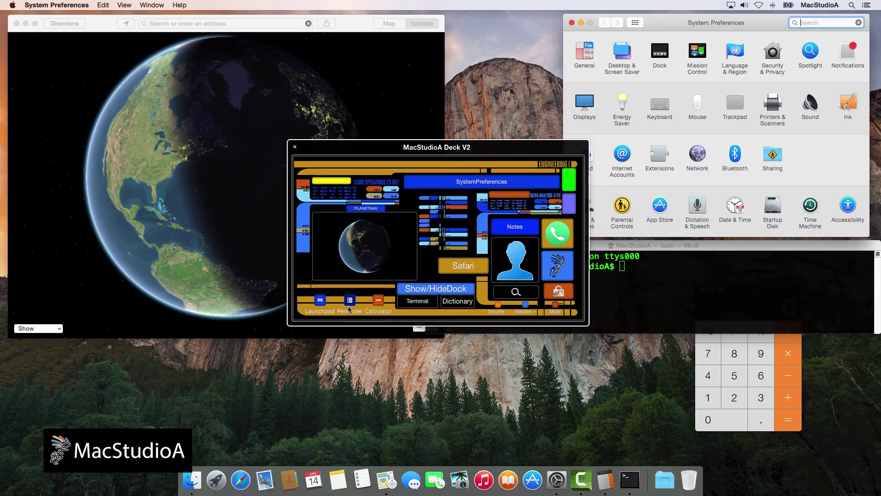
Close the Maps, System Preferences and other application windows launched from the panel
left_click(38, 236)
left_click(17, 23)
left_click(572, 22)
key("super+q")
left_click(702, 290)
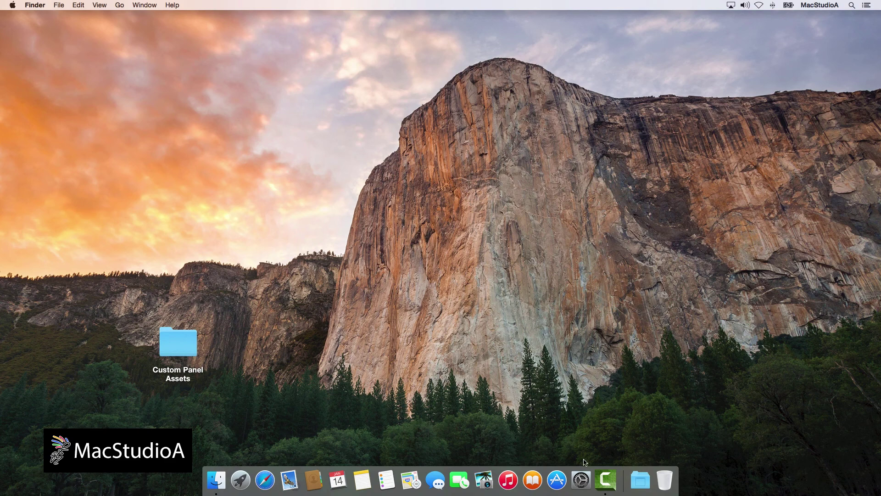
Open the Switch Control settings under Accessibility in System Preferences and launch the Panel Editor
left_click(581, 478)
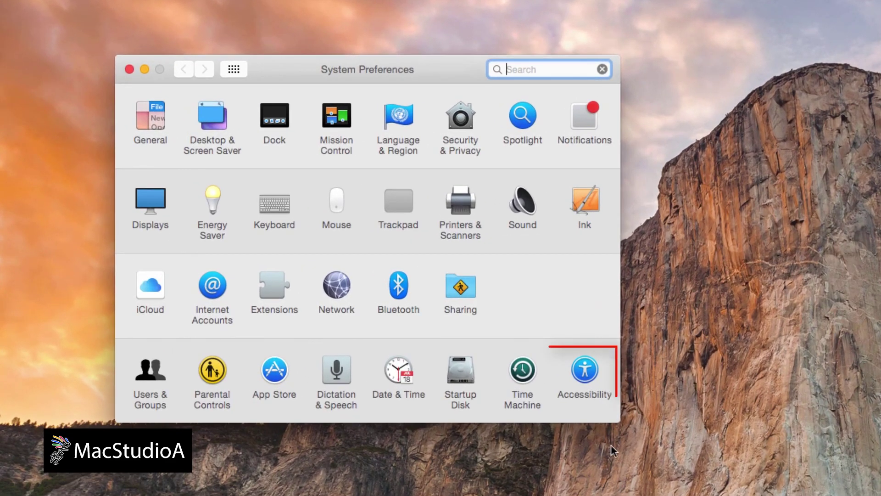
left_click(585, 372)
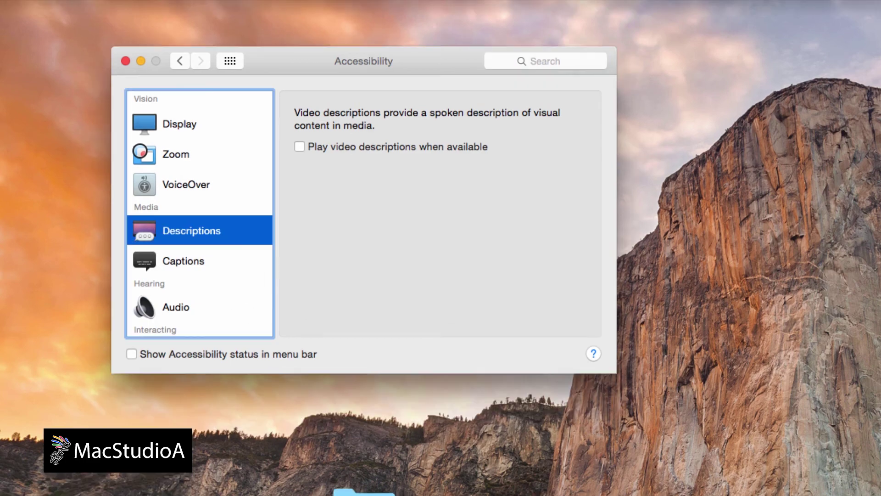
scroll(239, 312, "down", 5)
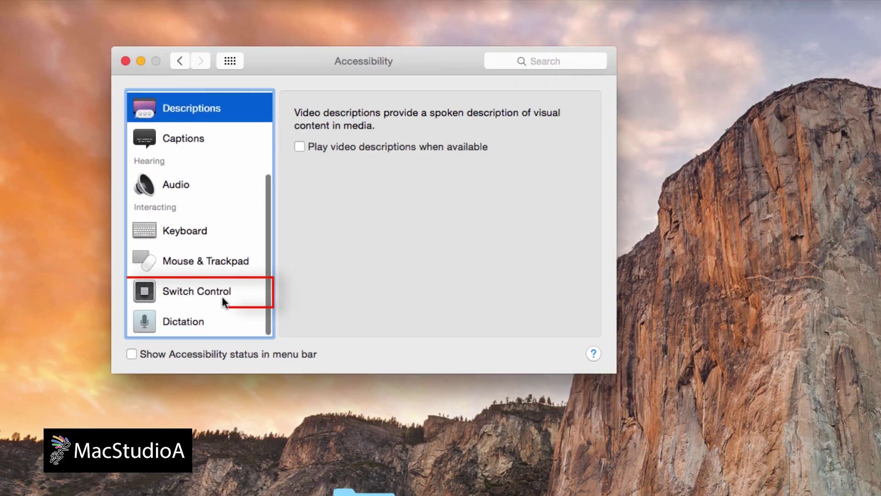
left_click(222, 293)
left_click(514, 300)
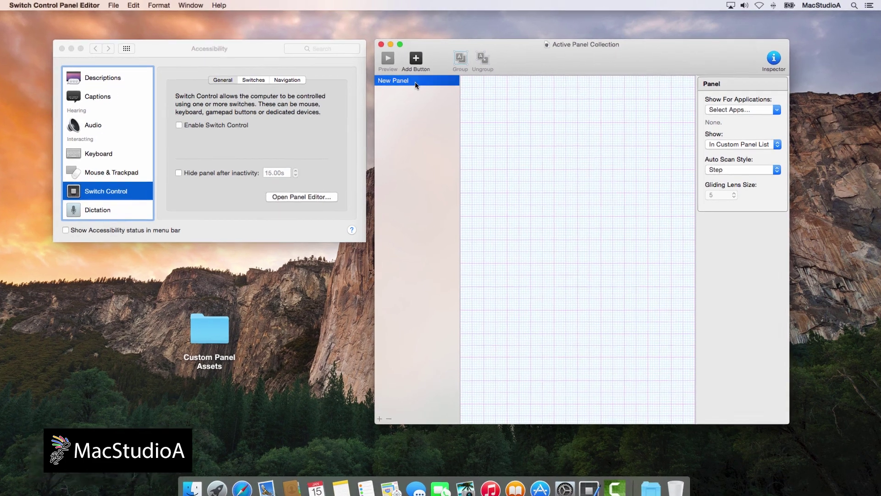
Rename the new panel MacStudioA Sidekick and set it to show As Home Panel
double_click(415, 82)
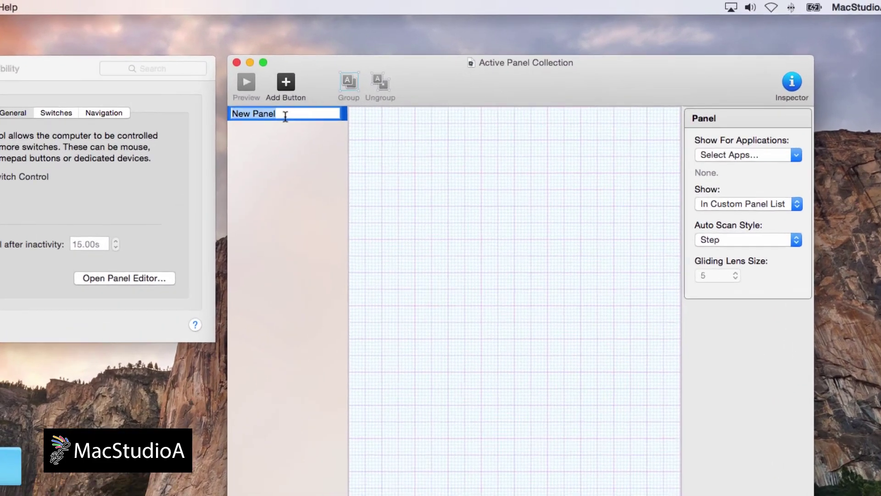
type("Ma")
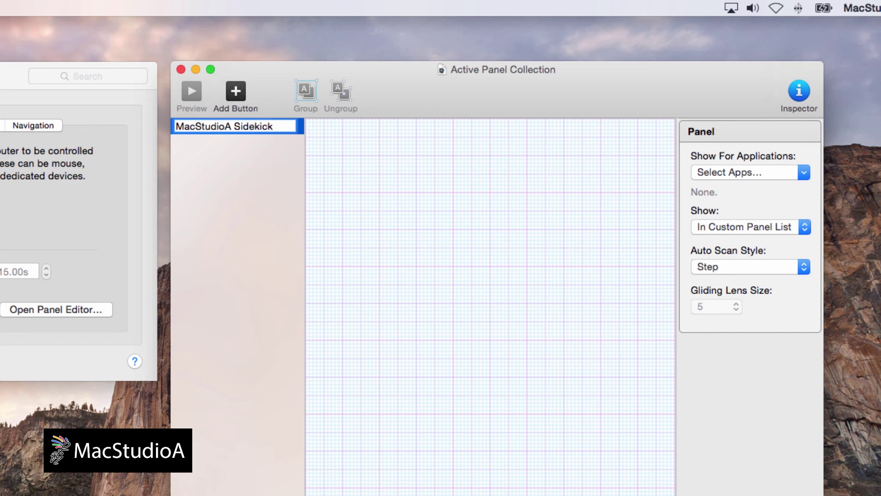
type("cStudioA Sidekick")
key("Return")
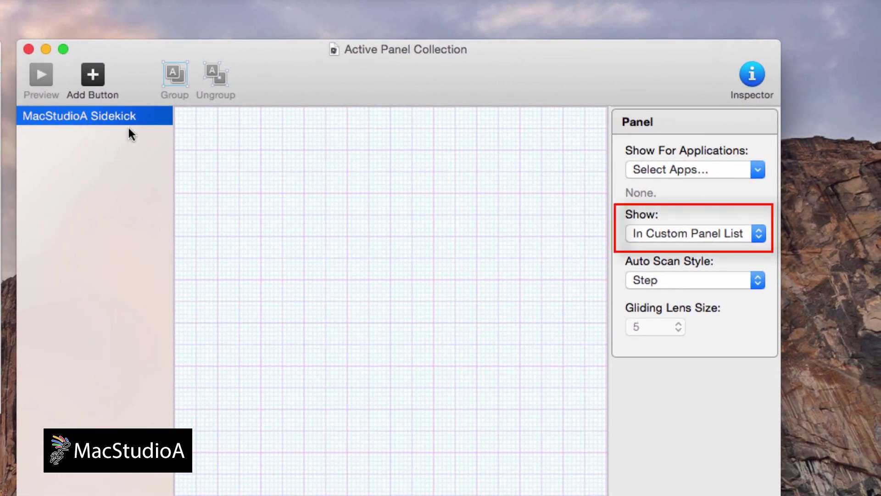
left_click(660, 238)
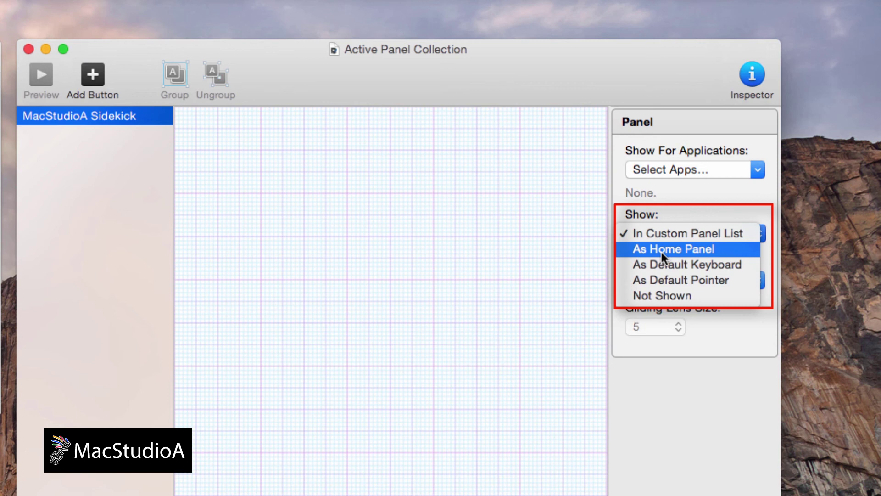
left_click(662, 249)
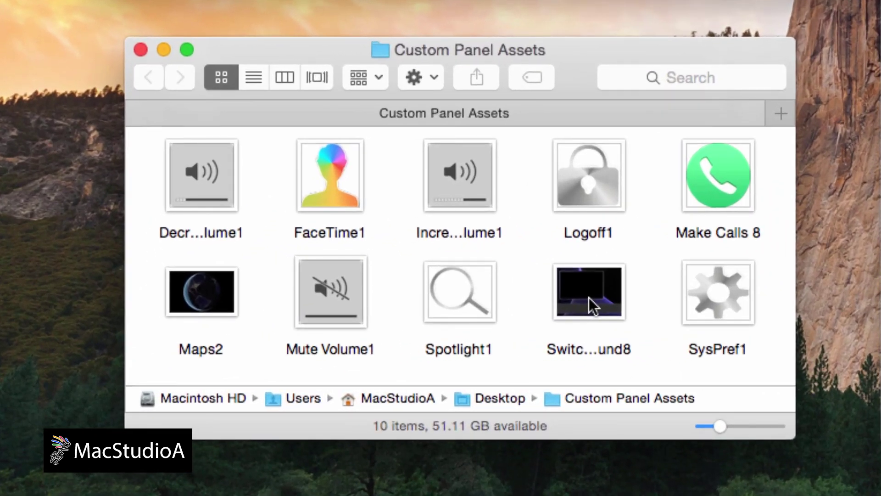
Place the dark blue Switc...und8 image from Custom Panel Assets on the panel as its background
left_click(588, 298)
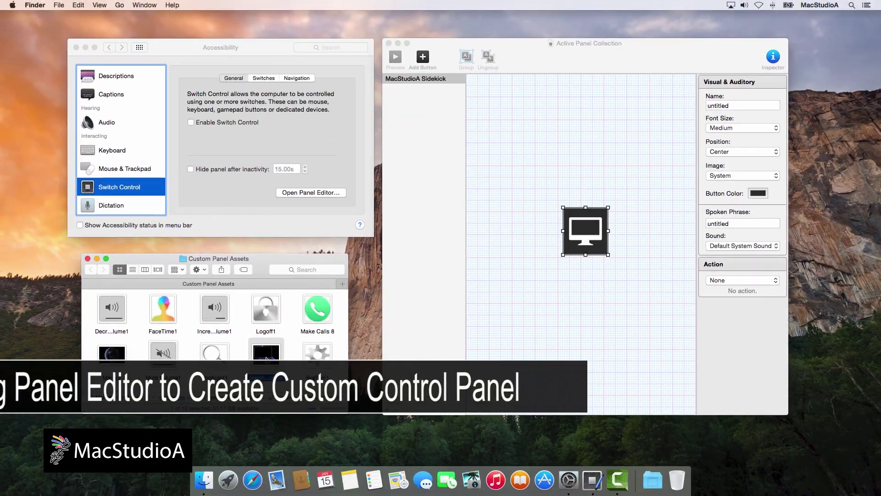
left_click_drag(266, 360, 604, 277)
Add a button with the Maps2 image, fit it to the framed area of the background and color it black
left_click(423, 57)
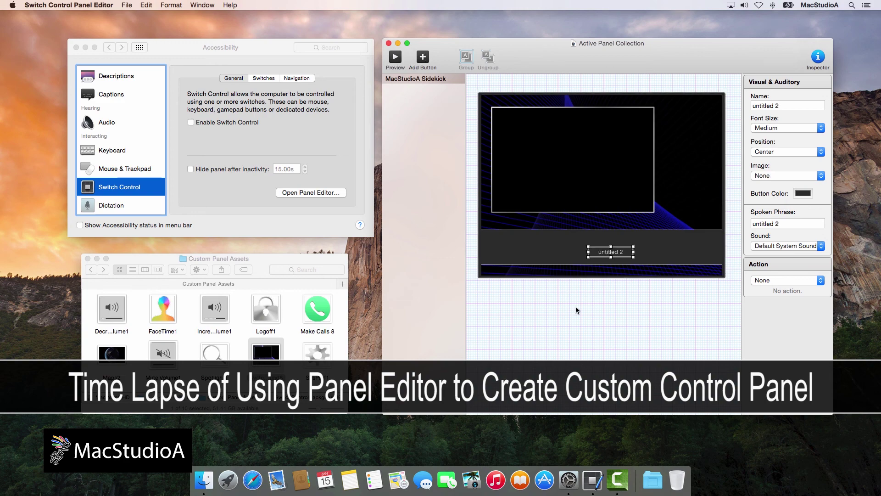
left_click_drag(111, 356, 610, 182)
left_click(610, 240)
left_click_drag(610, 212, 564, 141)
left_click_drag(588, 173, 654, 197)
left_click_drag(541, 153, 494, 153)
left_click_drag(574, 109, 574, 97)
mouse_move(574, 197)
left_mouse_down()
mouse_move(575, 211)
mouse_move(573, 199)
left_mouse_up()
left_click(803, 193)
left_click(207, 243)
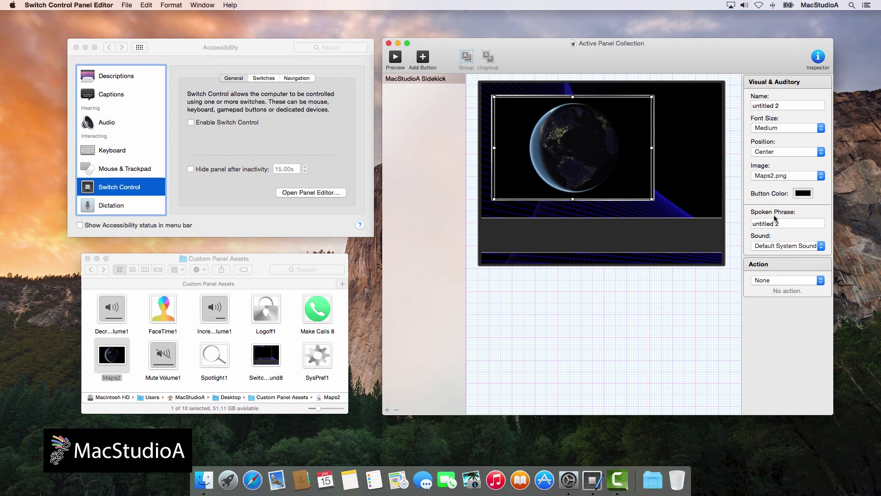
Set the globe button's action to Open App with Maps and name the button Maps
left_click(820, 282)
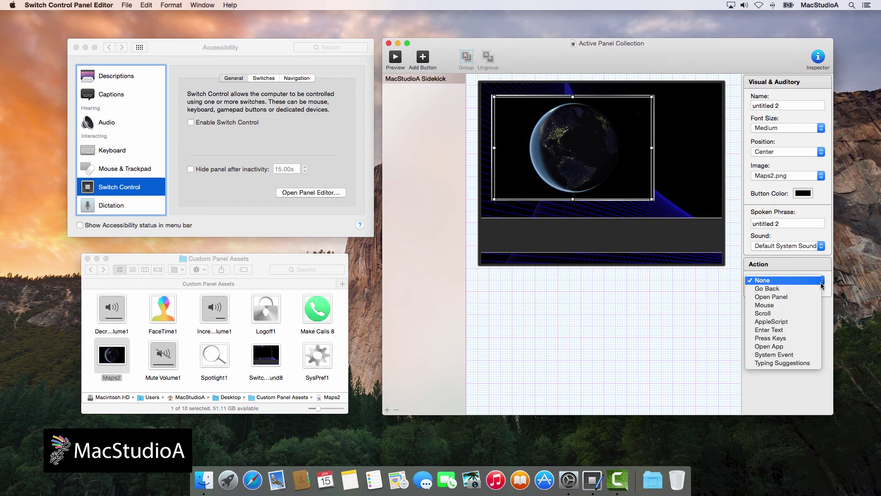
left_click(804, 346)
left_click(788, 308)
scroll(704, 305, "down", 5)
double_click(722, 141)
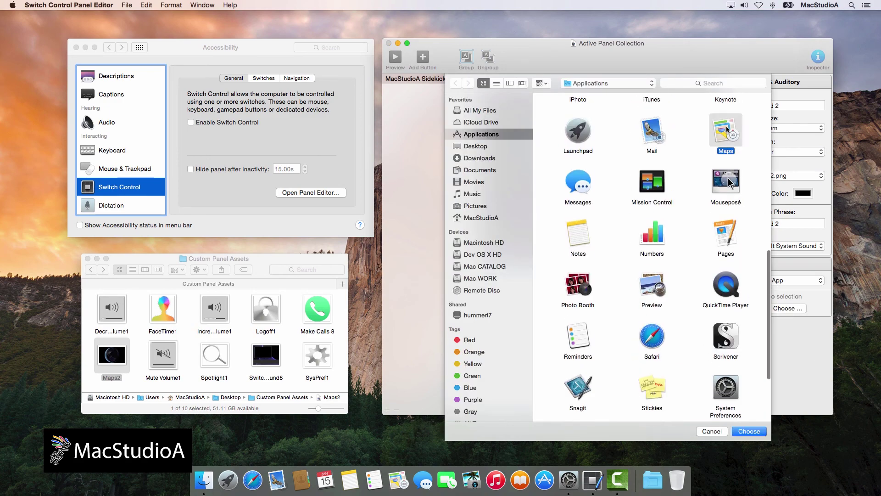
triple_click(783, 105)
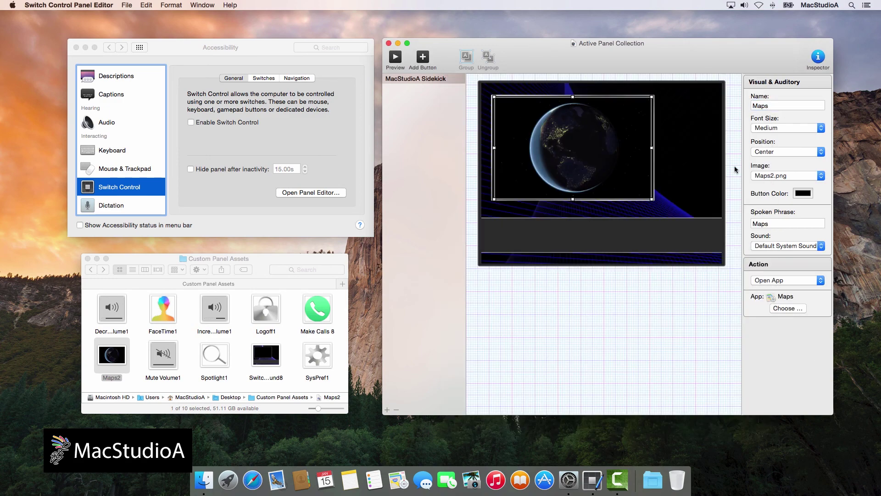
Add a button with the FaceTime1 image and fit it beside the upper part of the Maps button
left_click(422, 59)
left_click_drag(163, 308, 606, 213)
left_click_drag(606, 233, 711, 144)
Set the FaceTime1 image button's action to Open App with FaceTime and name it FaceTime
left_click(787, 280)
left_click(807, 346)
left_click(788, 309)
double_click(579, 327)
triple_click(780, 105)
type("FaceTime")
key("Return")
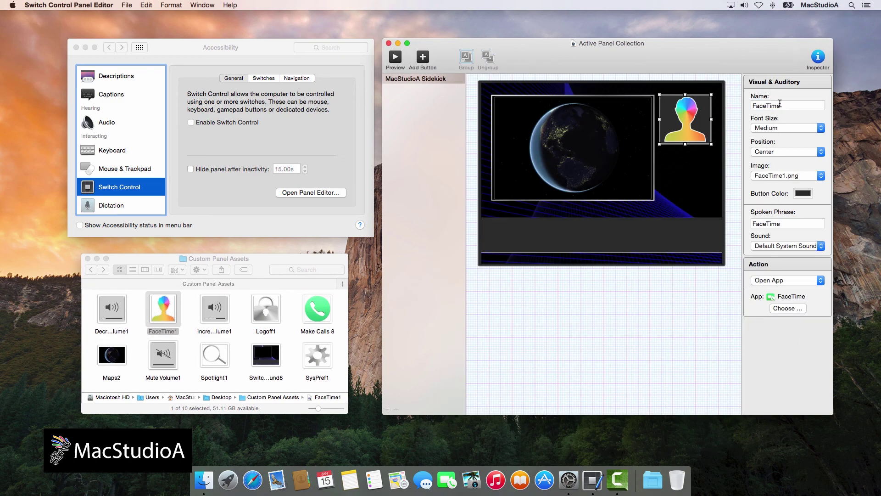
Add a button with the Make Calls 8 image and fit it directly below the FaceTime button
left_click(422, 60)
left_click_drag(318, 309, 606, 210)
left_click_drag(606, 231, 711, 199)
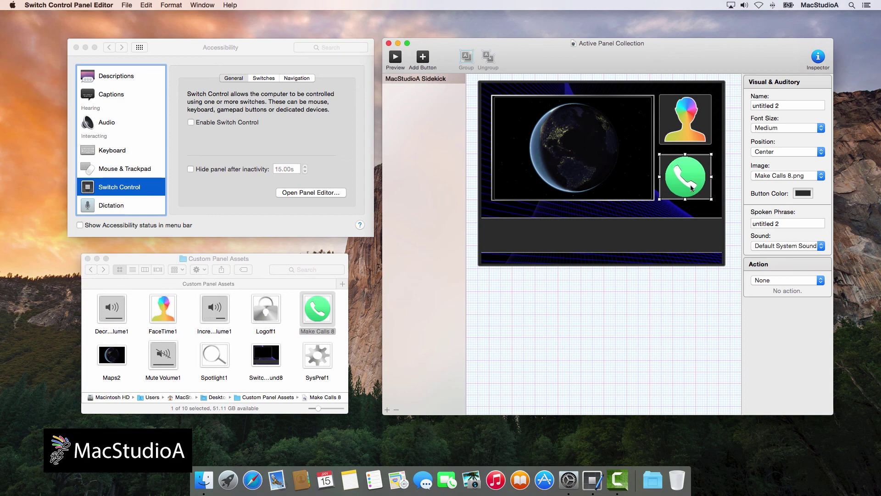
Set the green phone button's action to Open App with Contacts and name it Contact
left_click(807, 280)
left_click(794, 347)
left_click(788, 308)
double_click(580, 206)
triple_click(786, 105)
type("Contact")
key("Return")
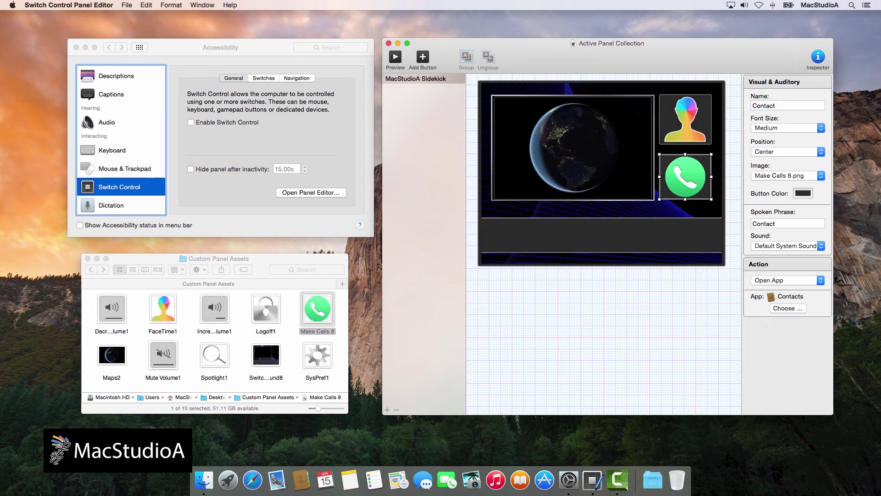
Add a SysPref1 image button in the middle of the background's lower bar and make it open System Preferences
left_click(423, 57)
left_click_drag(317, 355, 580, 236)
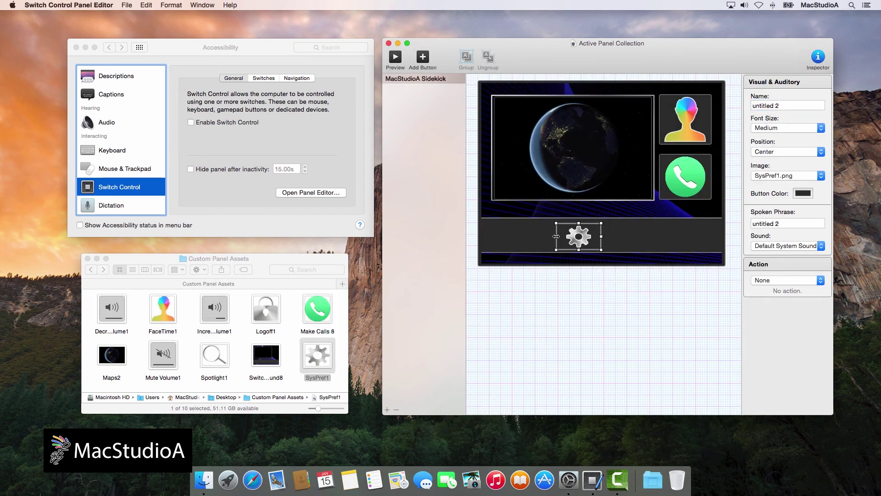
left_click(788, 280)
left_click(799, 345)
left_click(788, 308)
left_click(730, 366)
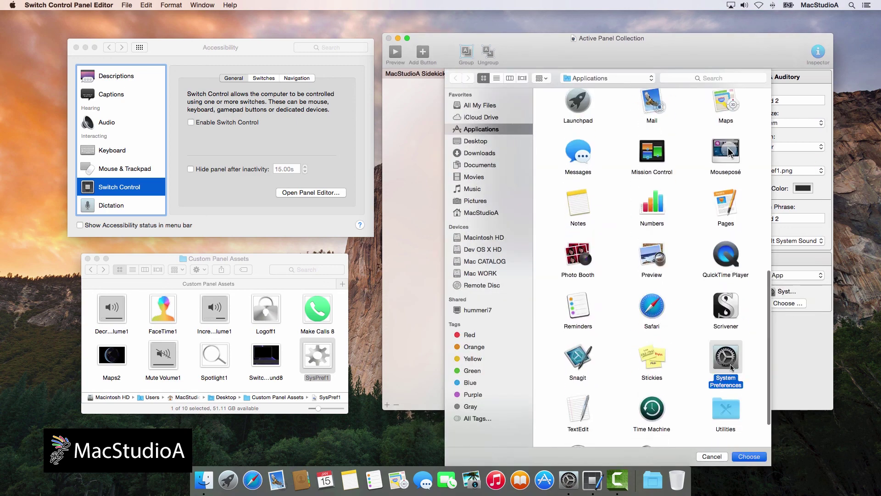
double_click(731, 367)
Name the gear button Sys Pref
triple_click(786, 105)
type("Sys Pref")
key("Return")
Add a Spotlight1 image button at the left end of the lower bar and record Command+Space as its Press Keys action
left_click(423, 57)
left_click_drag(215, 355, 600, 247)
left_click(820, 281)
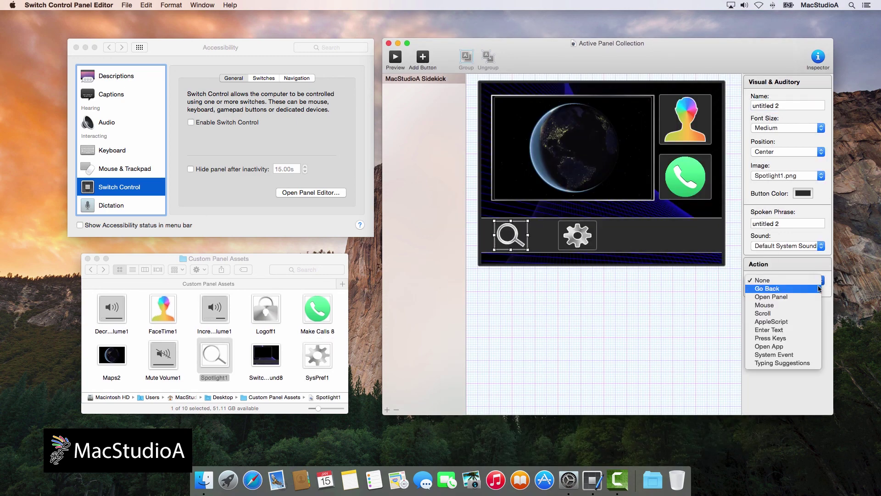
left_click(797, 338)
left_click(798, 340)
key("super+space")
left_click(797, 339)
Name the magnifying-glass button Spotlight
triple_click(785, 107)
type("S")
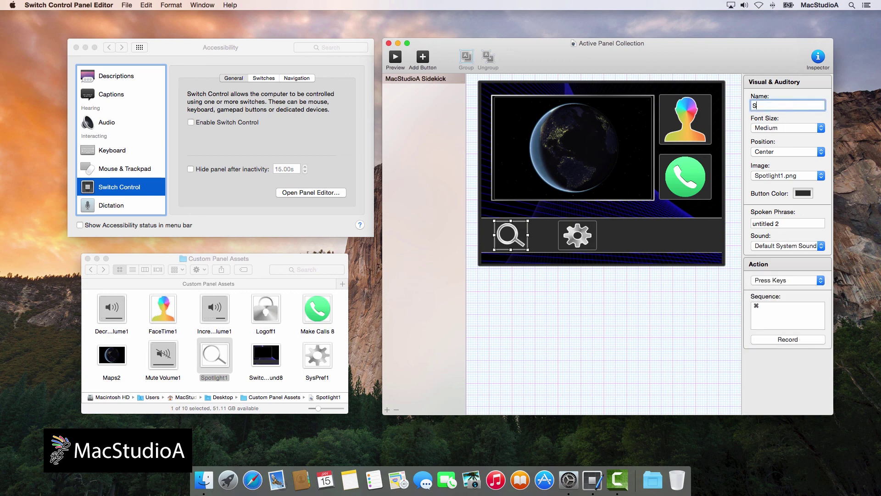
type("potlight")
Add a Logoff1 image button at the right end of the lower bar and record Shift+Command+Q as its Press Keys action
left_click(422, 57)
left_click_drag(266, 309, 689, 240)
left_click(787, 280)
left_click(771, 337)
left_click(788, 340)
key("shift+super+q")
Name the padlock button Logoff
left_click(788, 105)
type("Logoff")
key("Return")
Add a small Mute Volume1 image button beside the gear with a System Event action and name it Mute Vol
left_click(422, 56)
left_click_drag(163, 354, 625, 245)
left_click(820, 280)
left_click(780, 357)
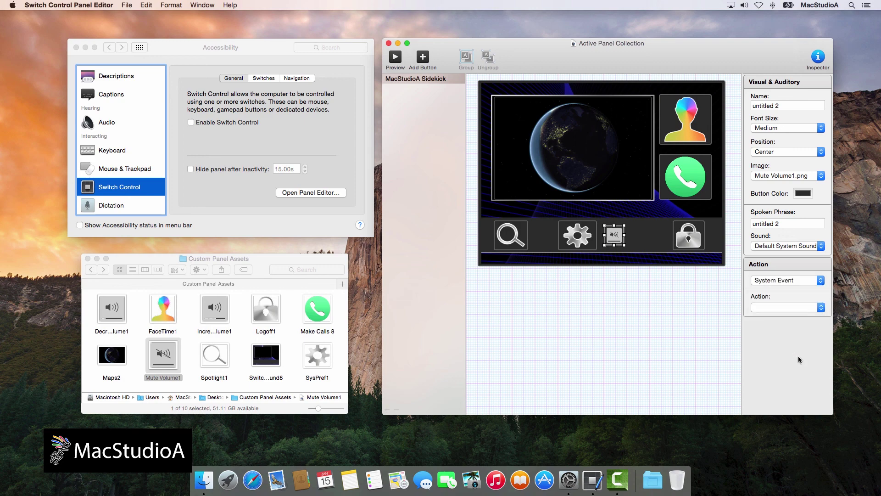
left_click(808, 105)
type("Mute Vol")
Add a button with the Decrease Volume1 image and fit it to the right of the mute button
left_click(423, 57)
left_click_drag(117, 309, 611, 252)
left_click_drag(587, 252, 645, 266)
left_click_drag(616, 256, 623, 256)
Assign a System Event action to the decrease-volume button and name it Vol Down
left_click(820, 281)
left_click(776, 321)
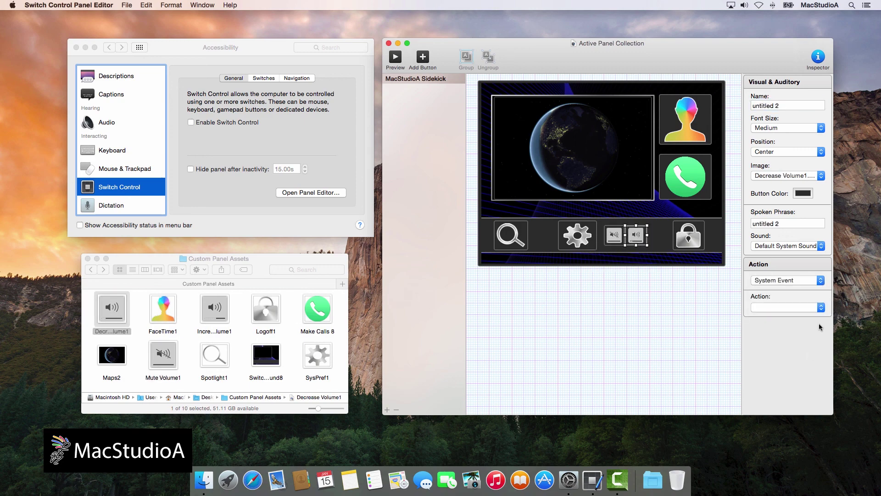
left_click(821, 307)
left_click(790, 340)
left_click(787, 105)
type("Vol Down")
key("Return")
Add a button with the Increase Volume1 image and fit it between the decrease-volume and padlock buttons
left_click(423, 57)
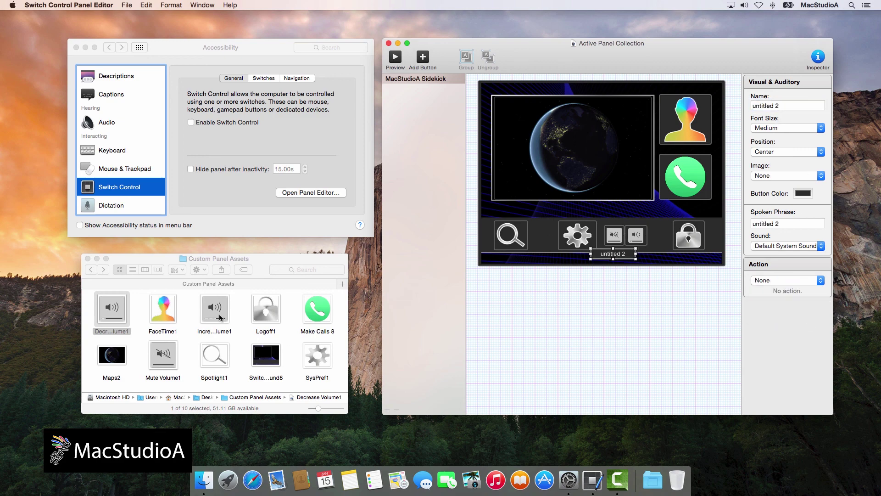
left_click_drag(218, 316, 612, 254)
left_click_drag(589, 254, 642, 267)
left_click_drag(635, 258, 653, 240)
Set the increase-volume button's action to the Raise Volume System Event and name it Vol Up
left_click(821, 280)
left_click(776, 322)
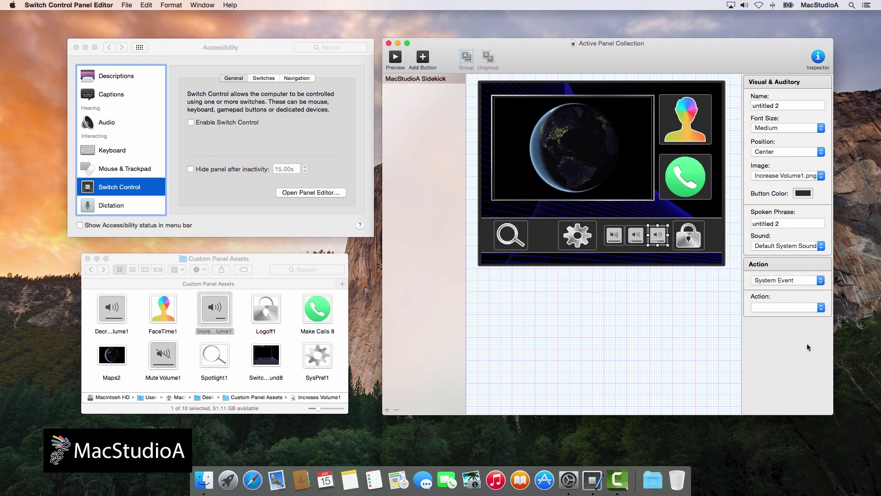
left_click(780, 105)
type("Vol Up")
key("Return")
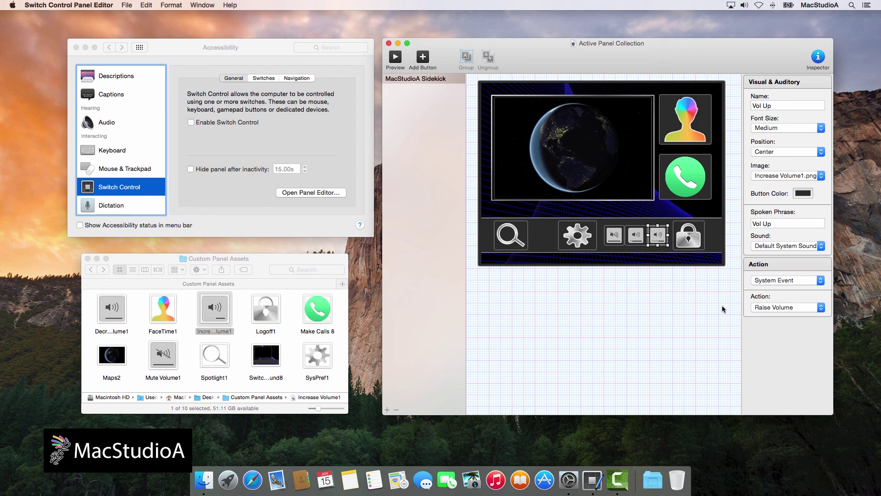
Save the panel collection and minimize the Panel Editor window
left_click(127, 6)
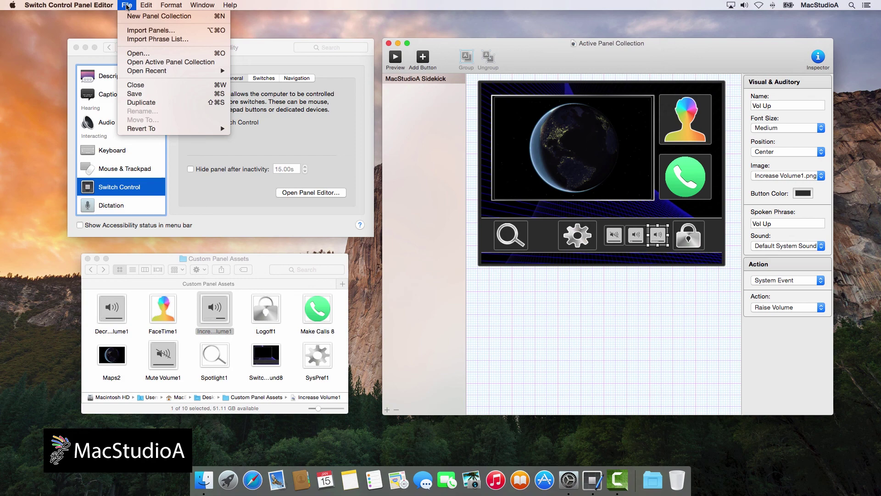
left_click(137, 94)
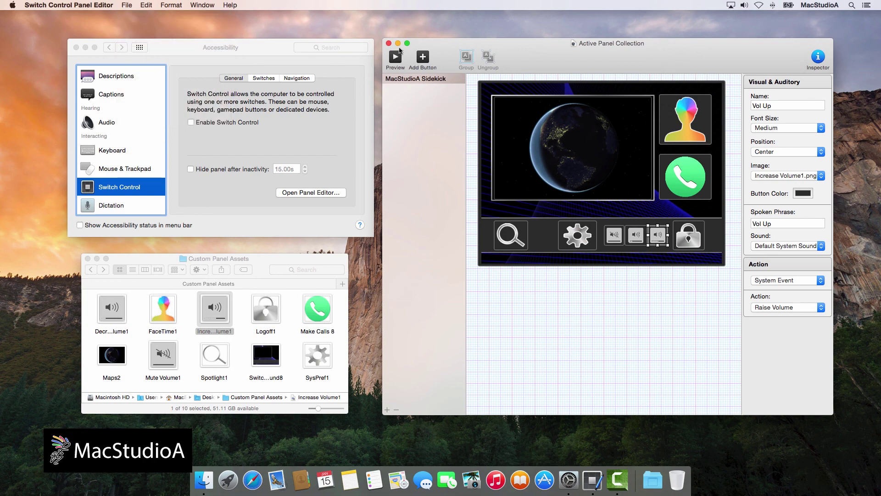
left_click(398, 43)
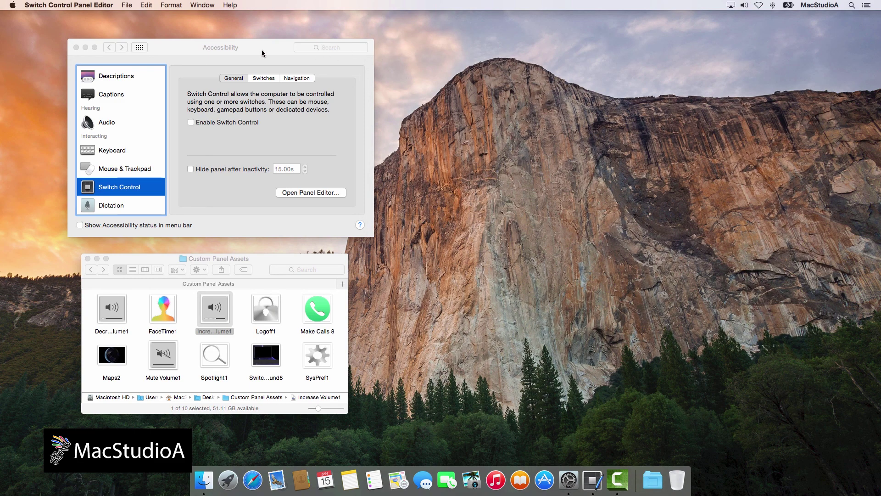
Set the Switch Control panel to hide after 5 seconds of inactivity in the Accessibility preferences
left_click(262, 52)
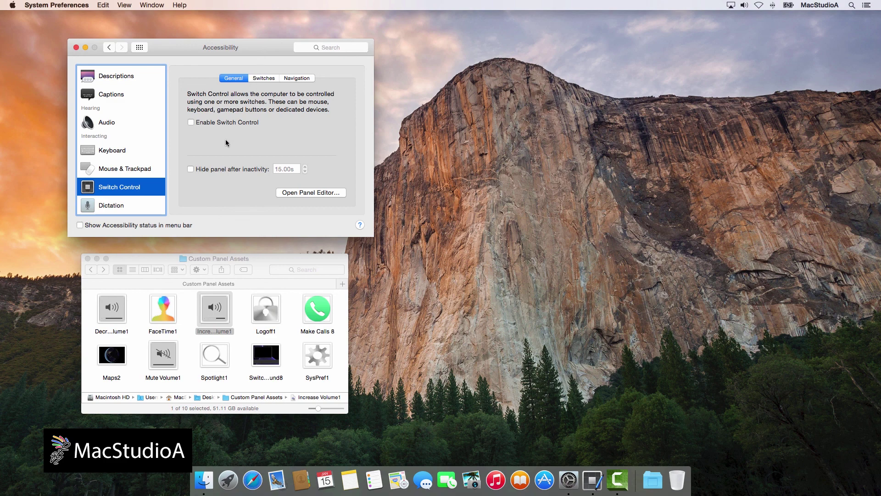
left_click(191, 169)
double_click(287, 168)
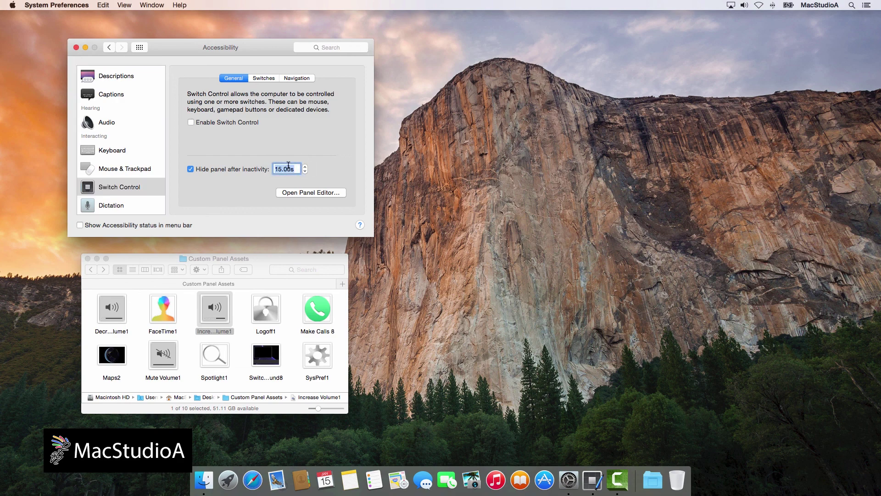
type("5")
key("Return")
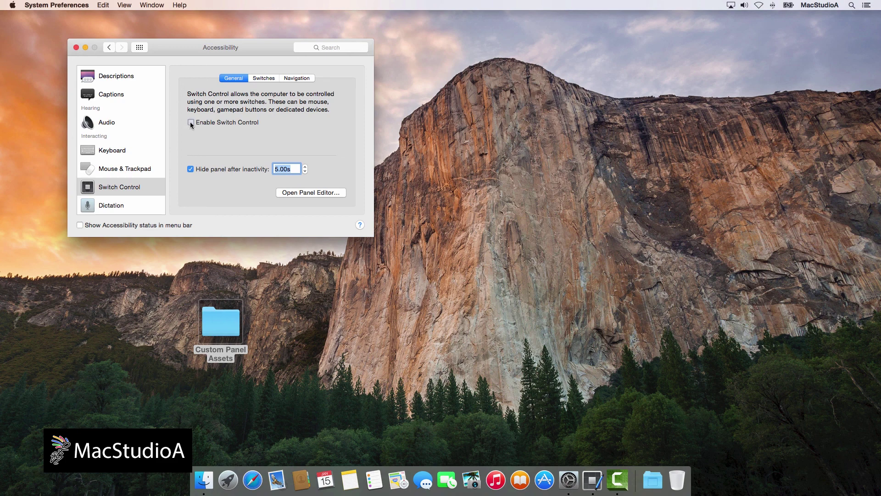
Enable Switch Control and minimize the Accessibility preferences window
left_click(190, 123)
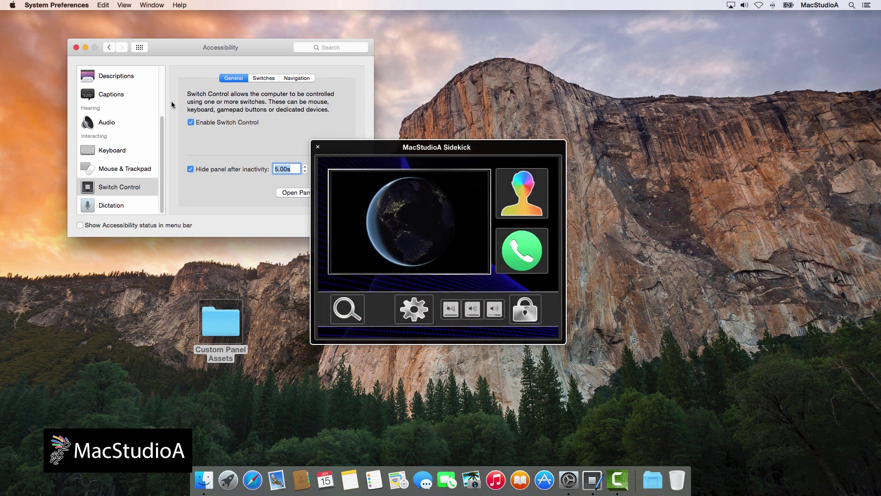
left_click(85, 47)
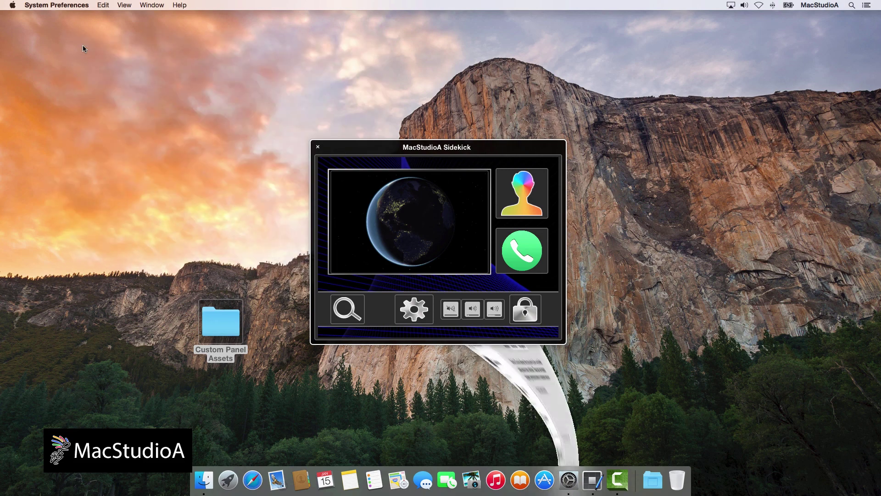
Test the home panel's magnifier button by showing and dismissing Spotlight, and try its mute and volume buttons
left_click(350, 311)
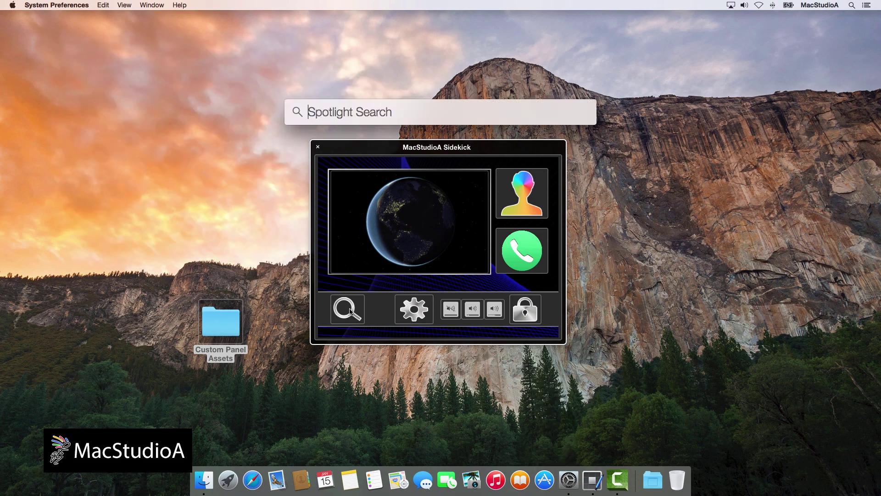
left_click(350, 311)
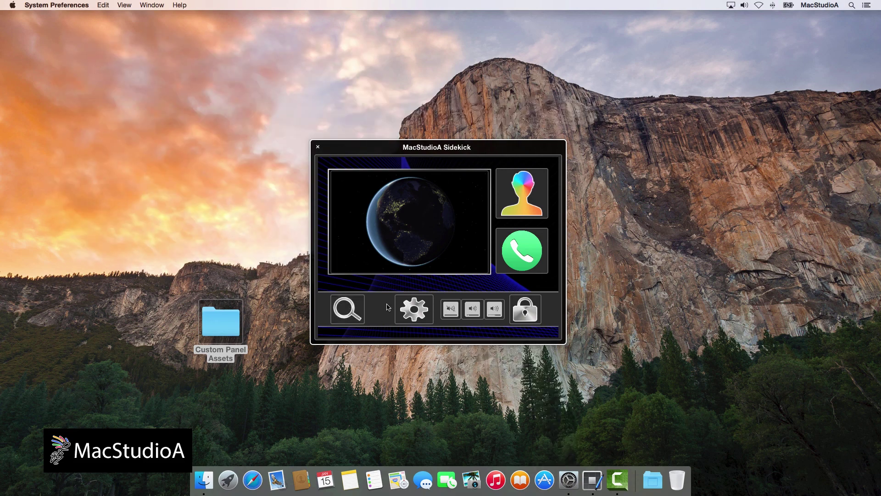
left_click(450, 308)
left_click(451, 309)
left_click(473, 310)
left_click(473, 309)
left_click(473, 310)
left_click(473, 309)
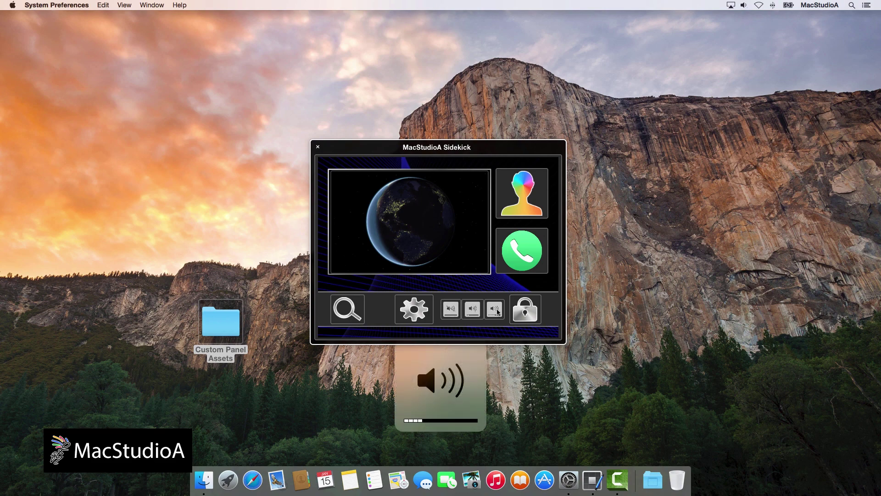
left_click(451, 314)
left_click(473, 311)
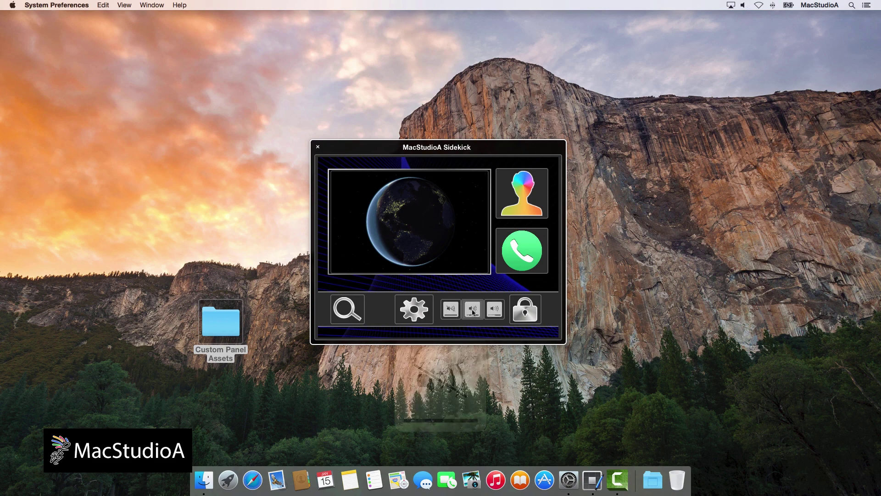
Test the panel's phone button, close the Contacts window it opens, and test the gear button
left_click(514, 254)
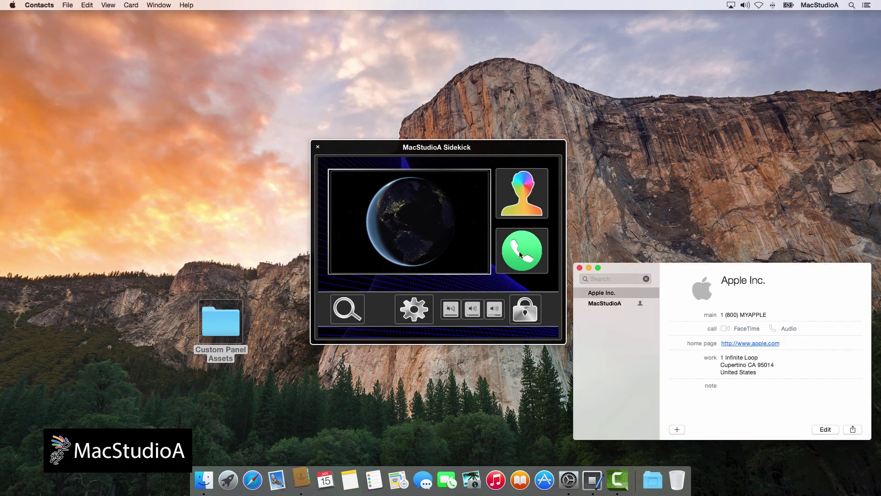
left_click(579, 267)
left_click(424, 312)
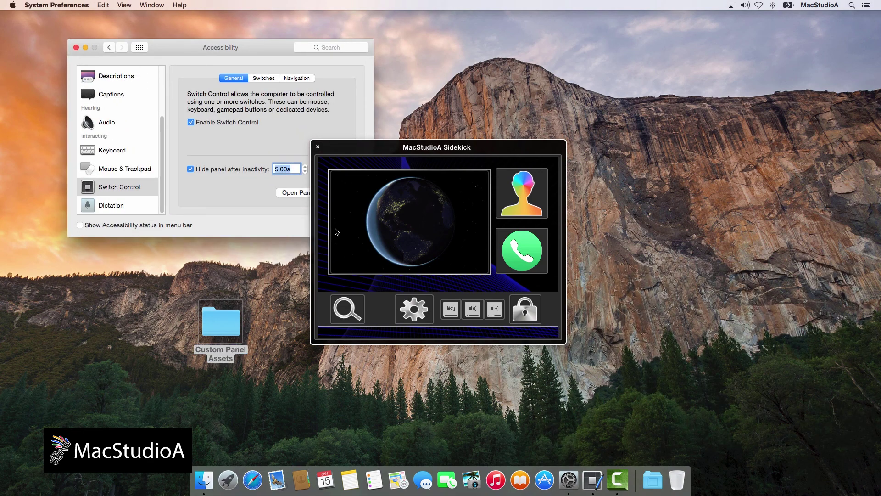
Close System Preferences and move the Custom Panel Assets folder from the desktop to the Trash
left_click(75, 47)
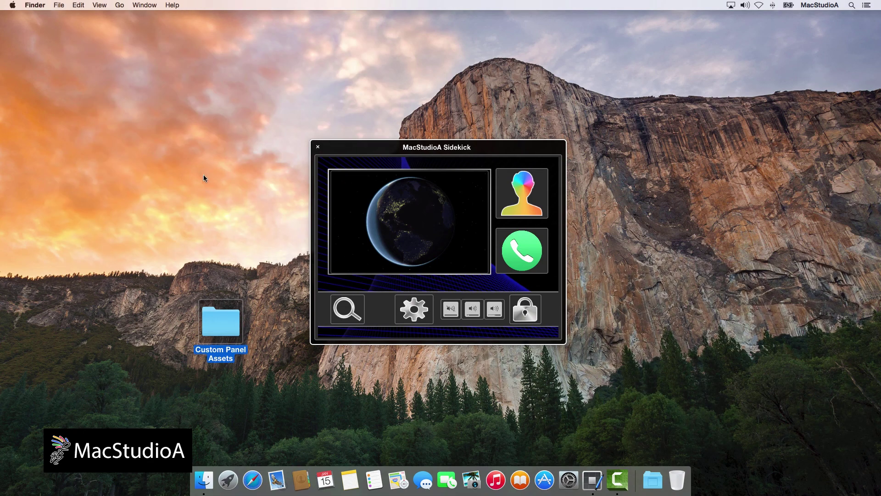
key("super+BackSpace")
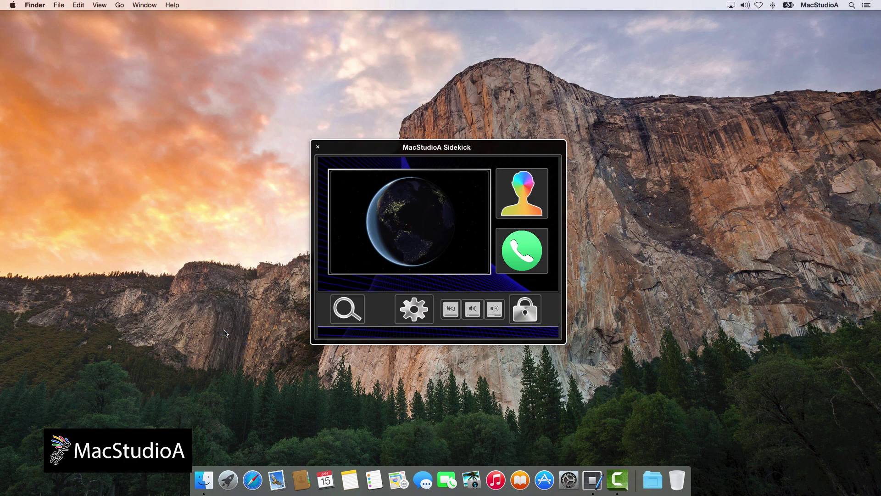